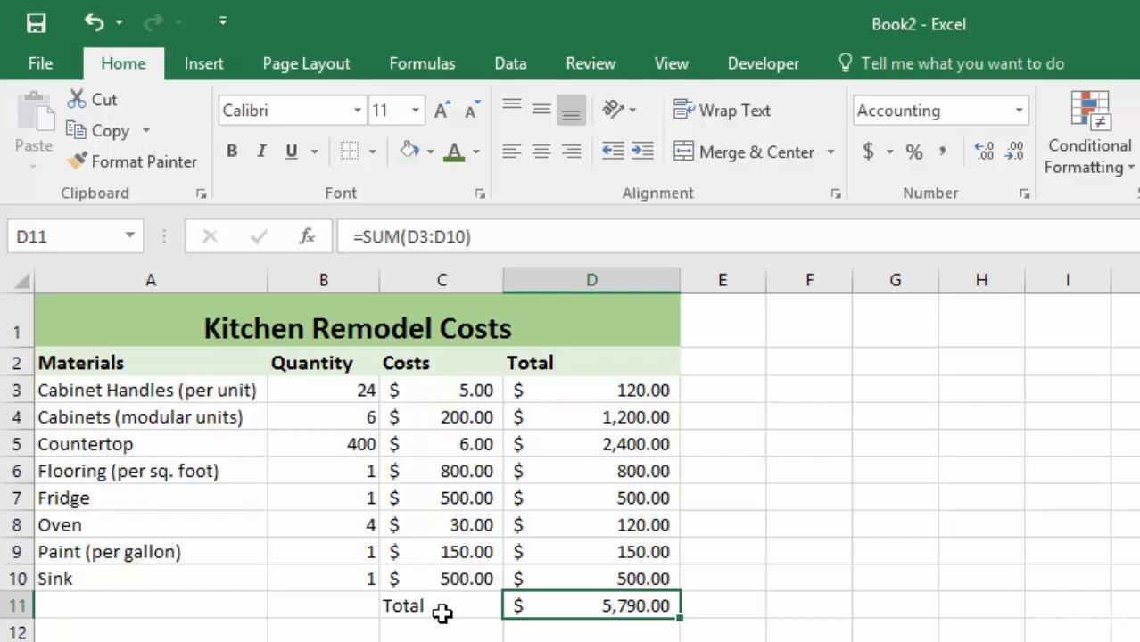
Step: Fill the Total label and amount cells C11:D11 with the lightest orange theme colour
drag(441, 606, 607, 607)
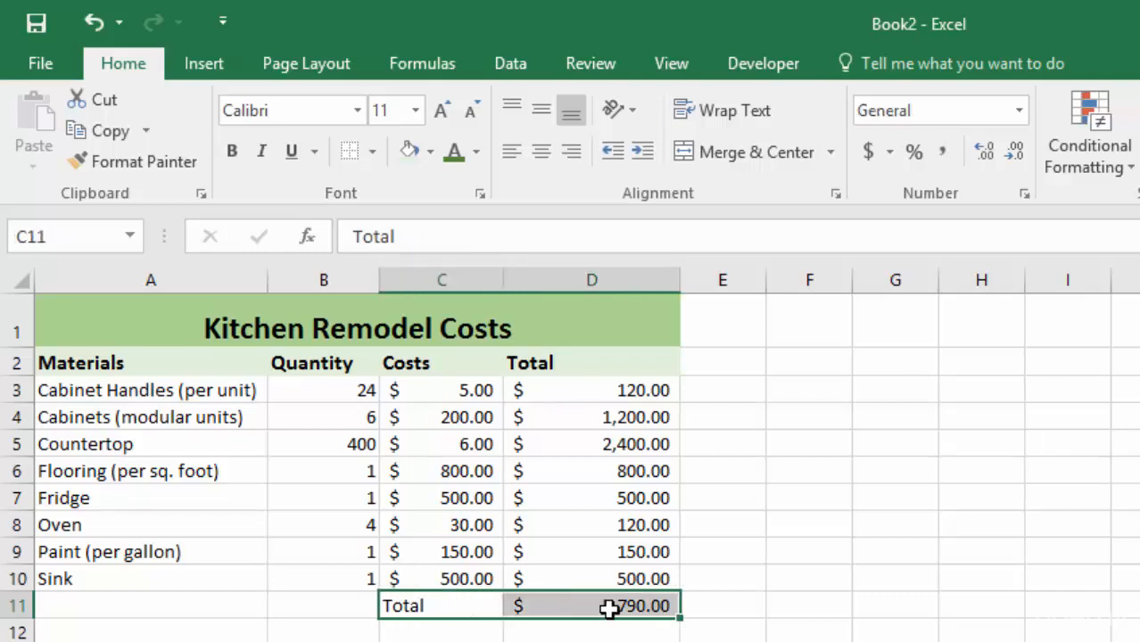
click(431, 151)
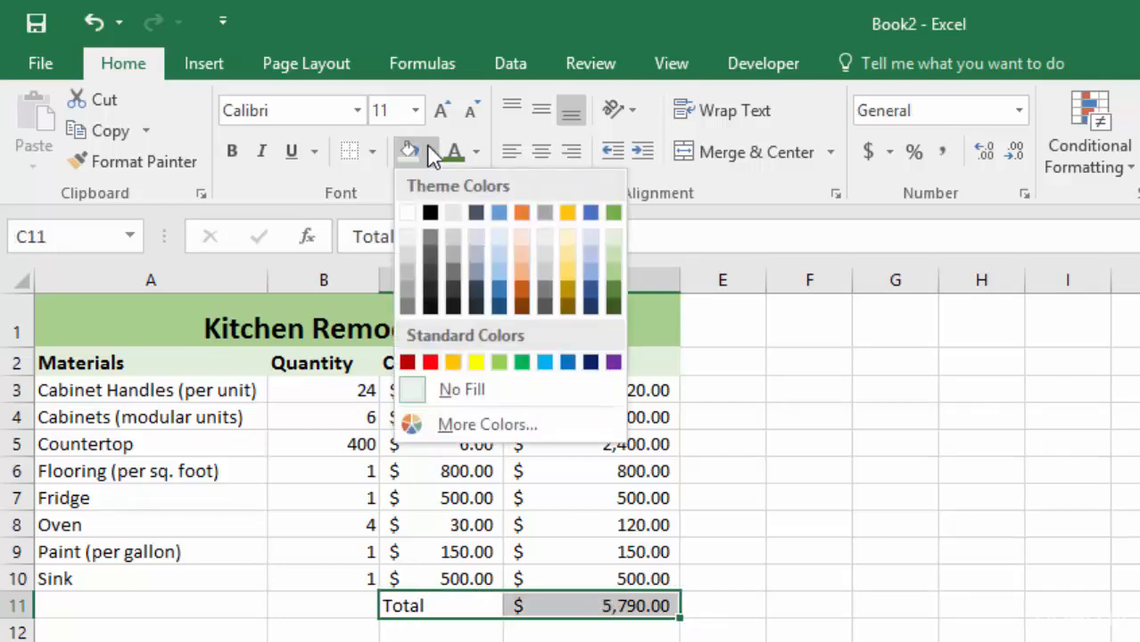
click(523, 240)
click(822, 490)
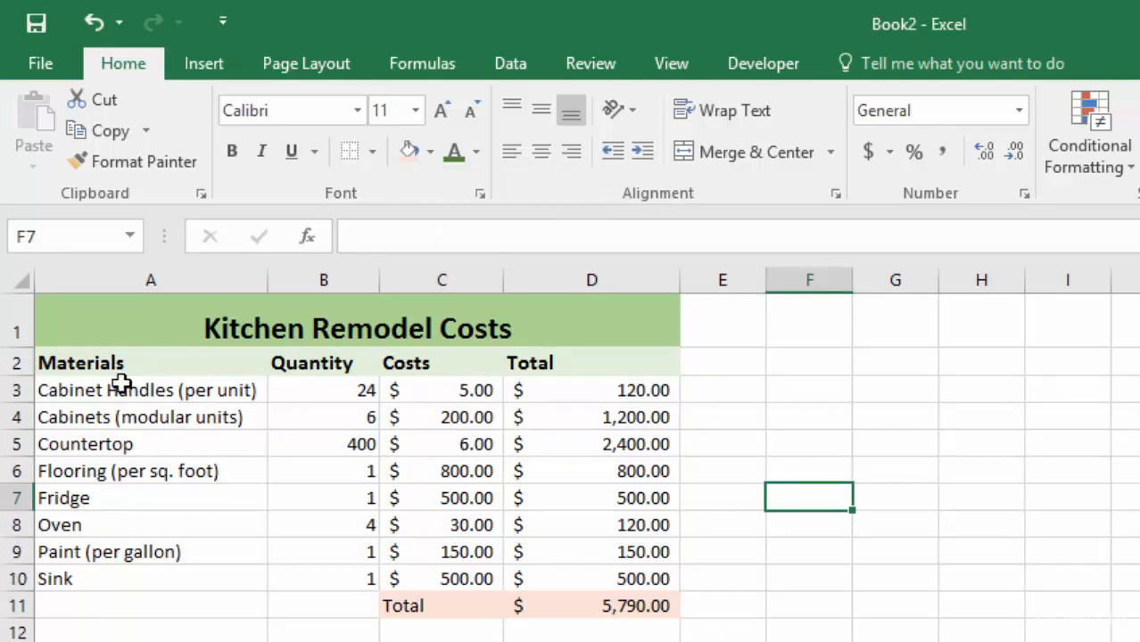
Step: Try all borders on the whole cost table A1:D11, and undo them
drag(145, 313, 663, 610)
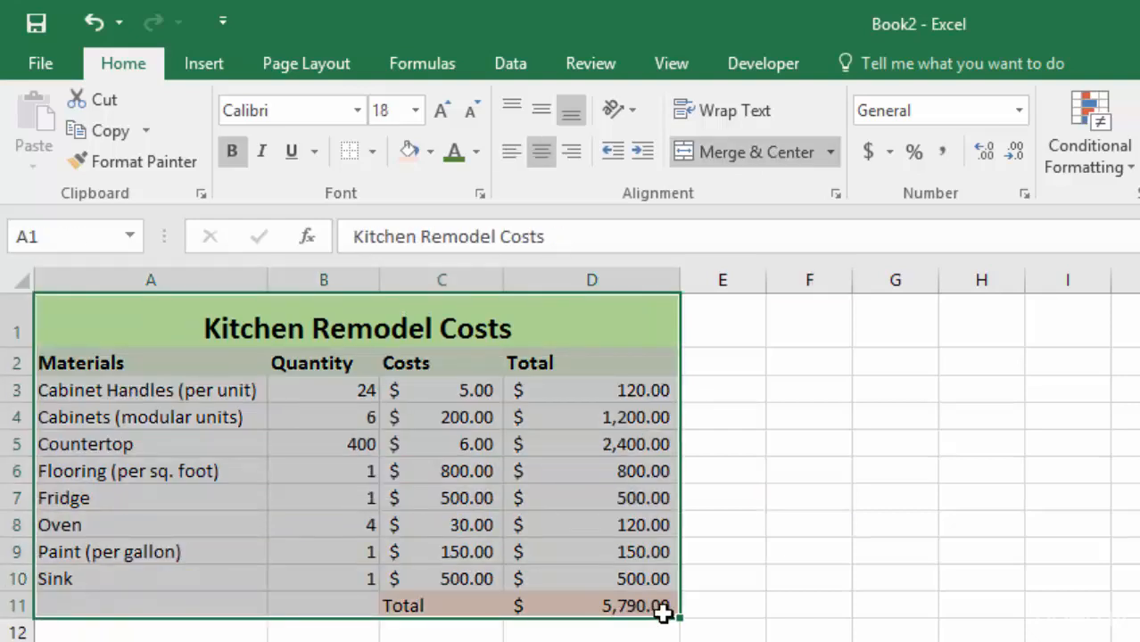
click(373, 151)
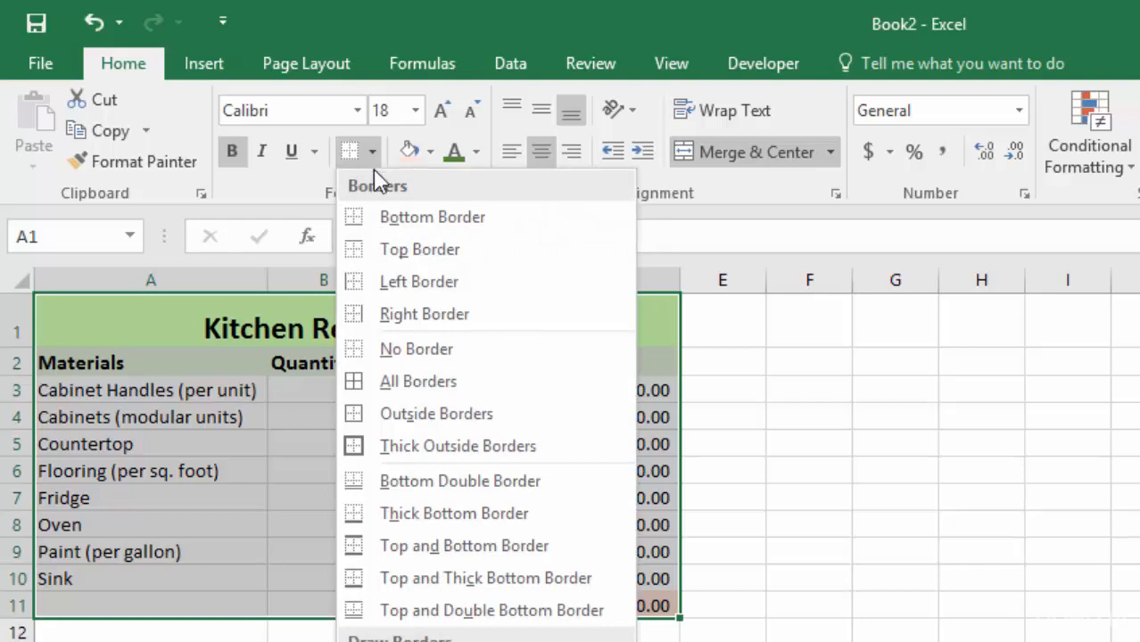
click(411, 383)
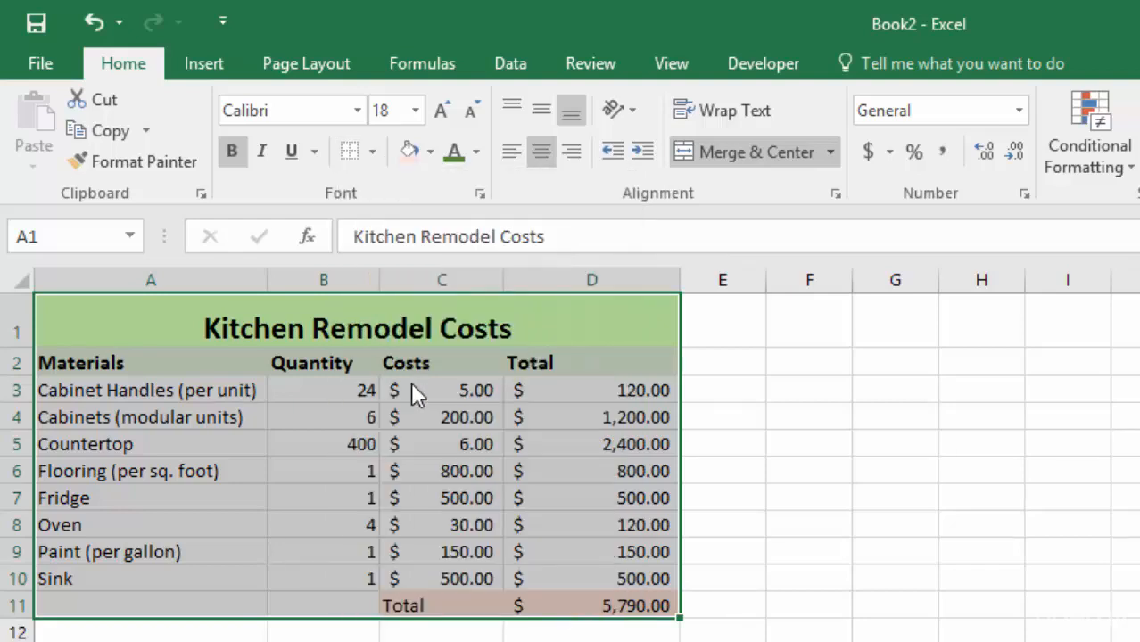
click(893, 505)
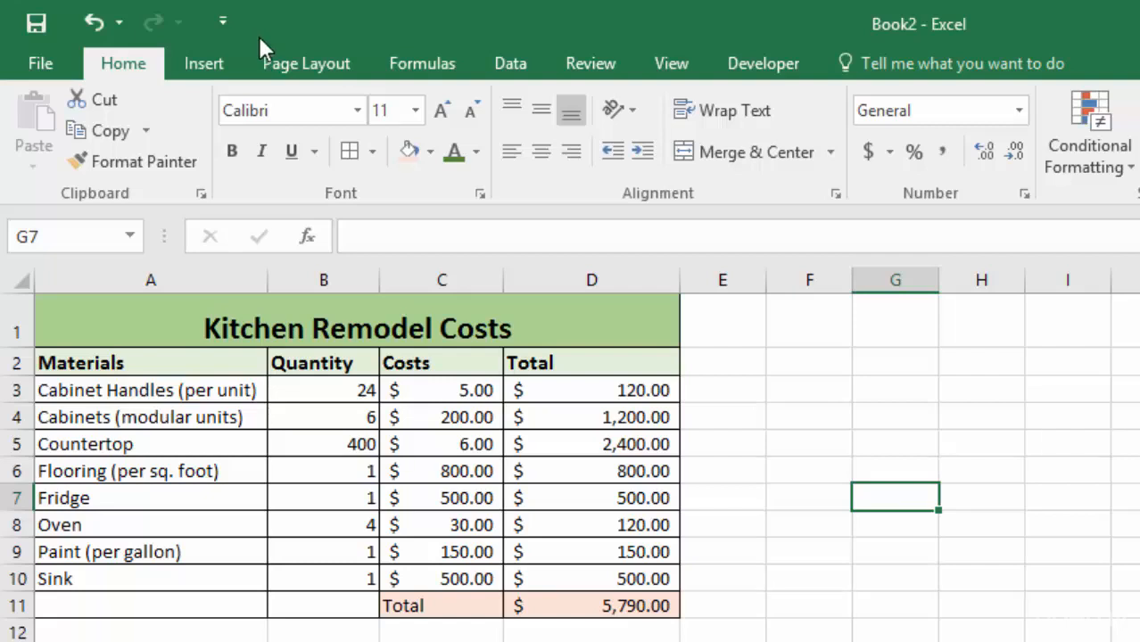
click(93, 24)
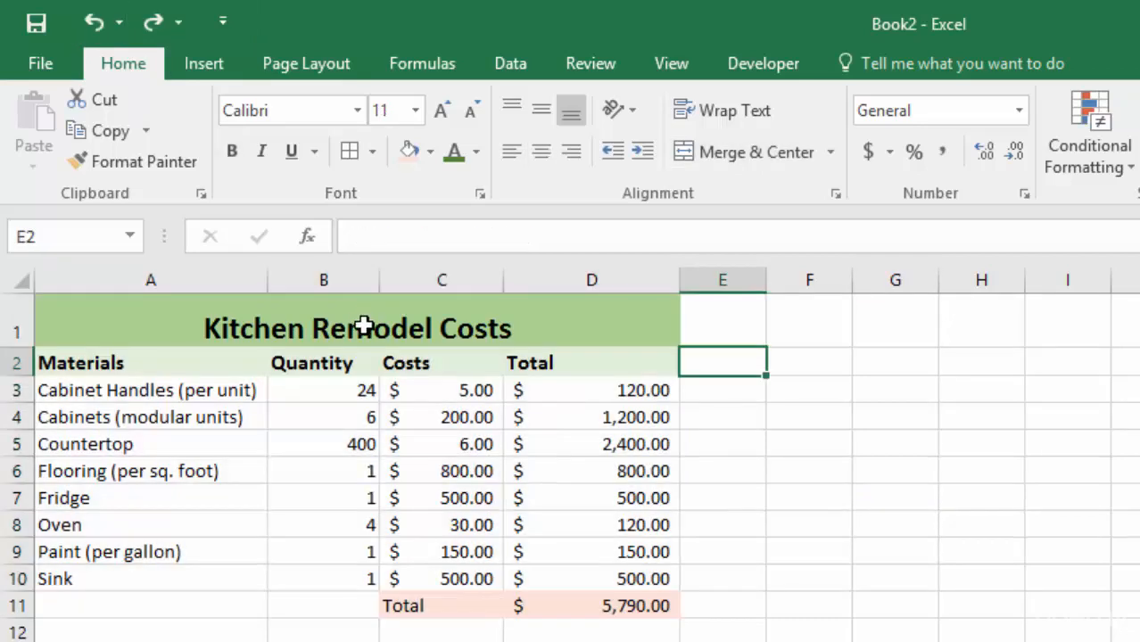
Step: Add all borders to the title and header rows A1:D2 and outside borders to the materials list A3:A10
click(364, 326)
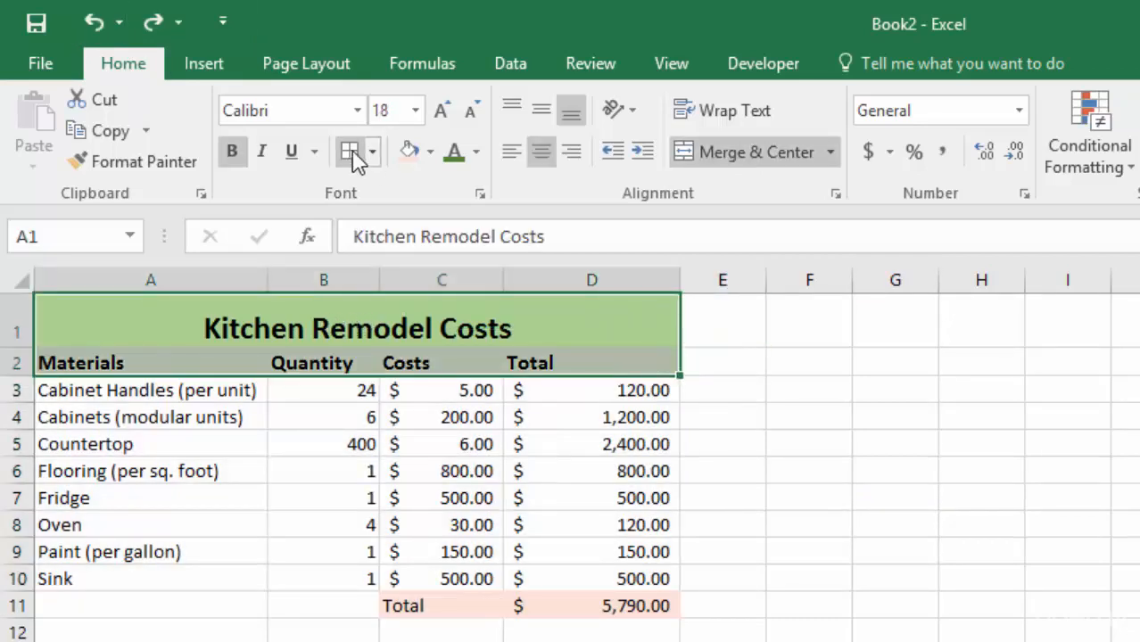
click(352, 154)
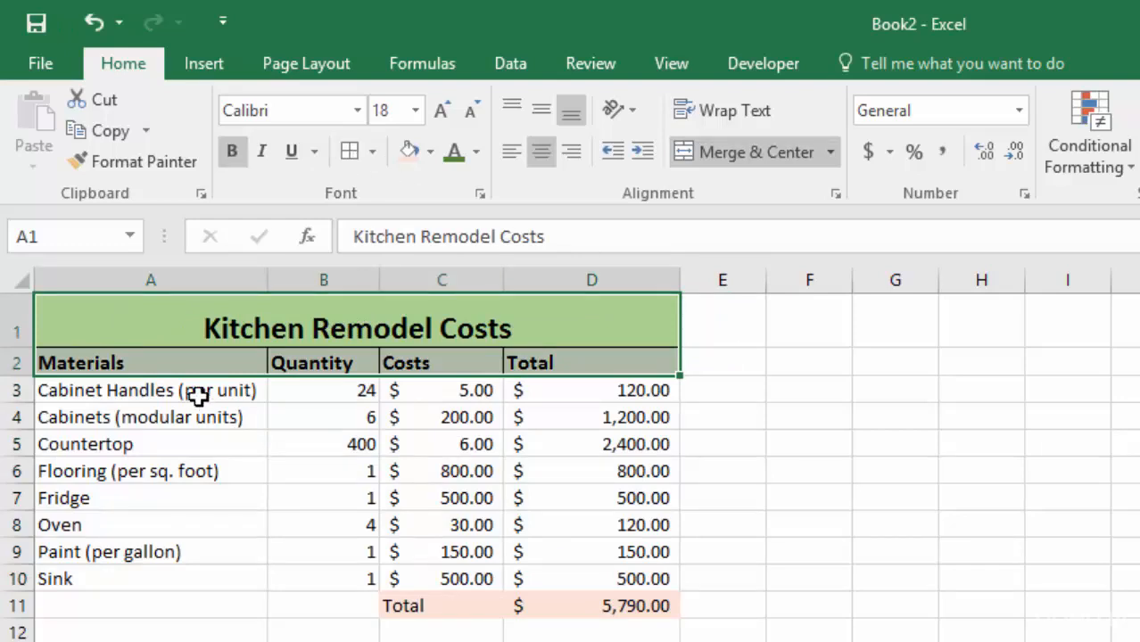
drag(180, 390, 196, 576)
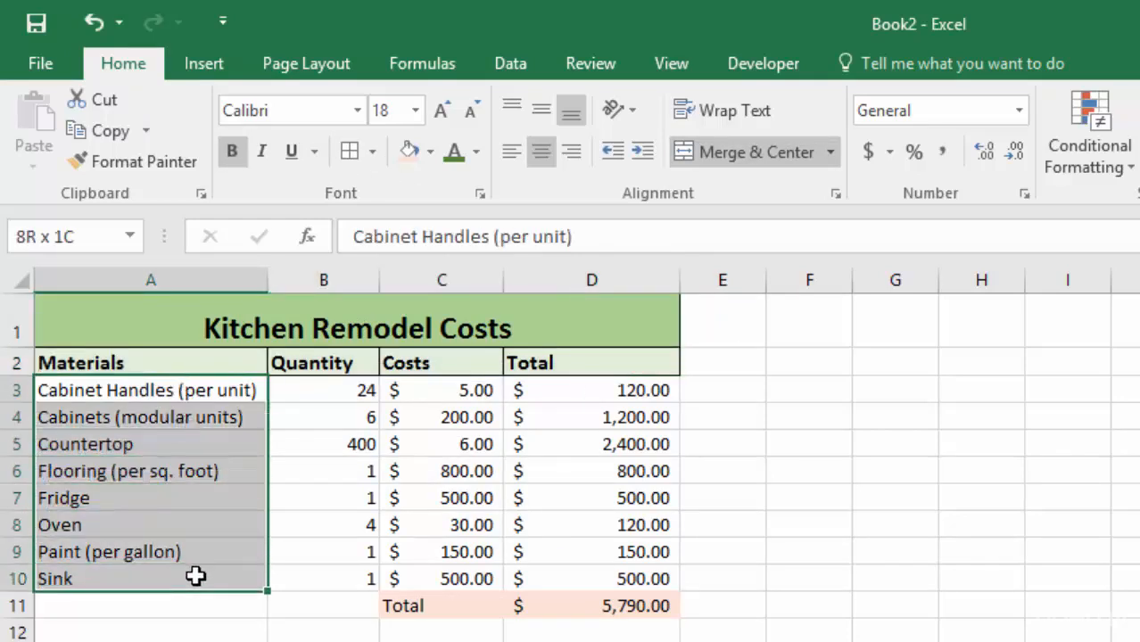
click(376, 151)
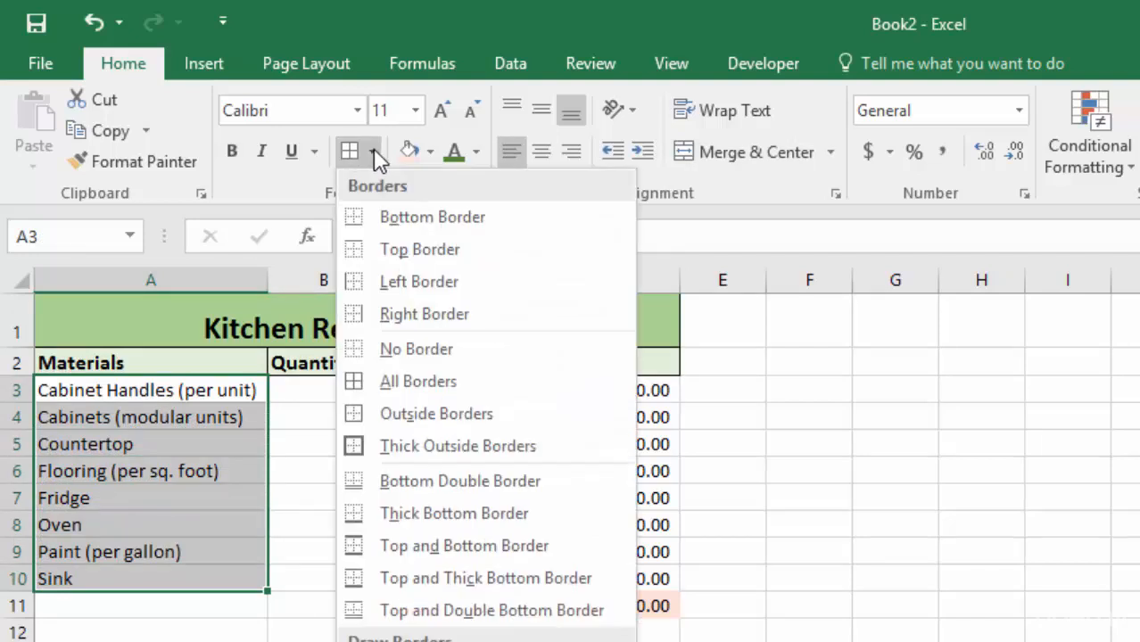
click(426, 414)
Step: Add outside borders separately around the Quantity, Costs and Total entries in B3:B10, C3:C10 and D3:D10
drag(328, 397, 338, 575)
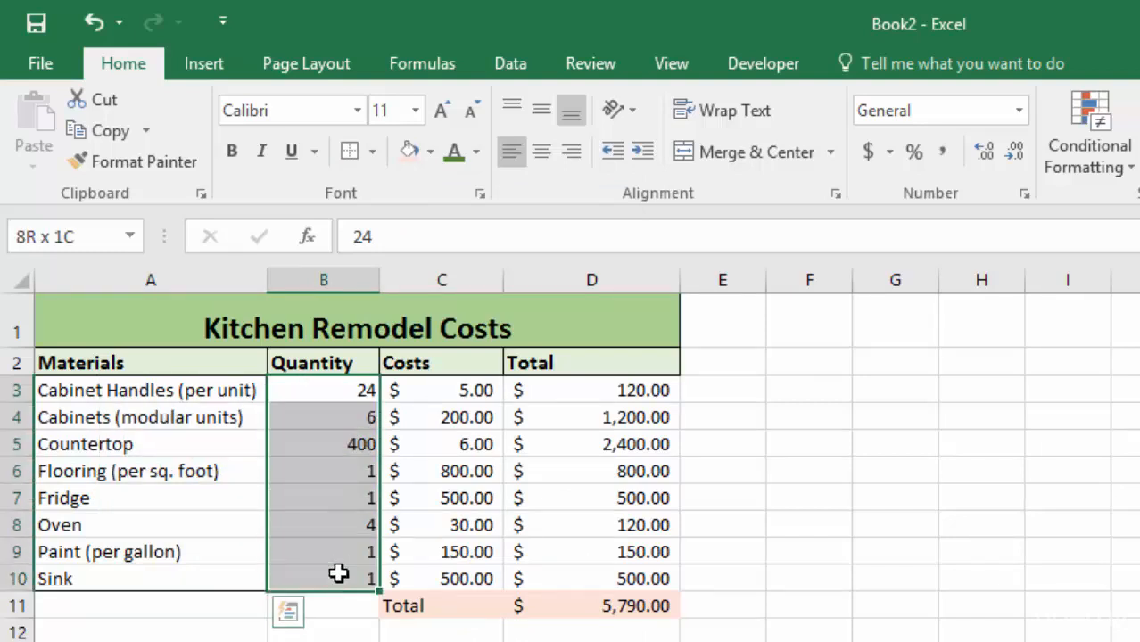
click(354, 152)
drag(448, 390, 445, 578)
click(354, 152)
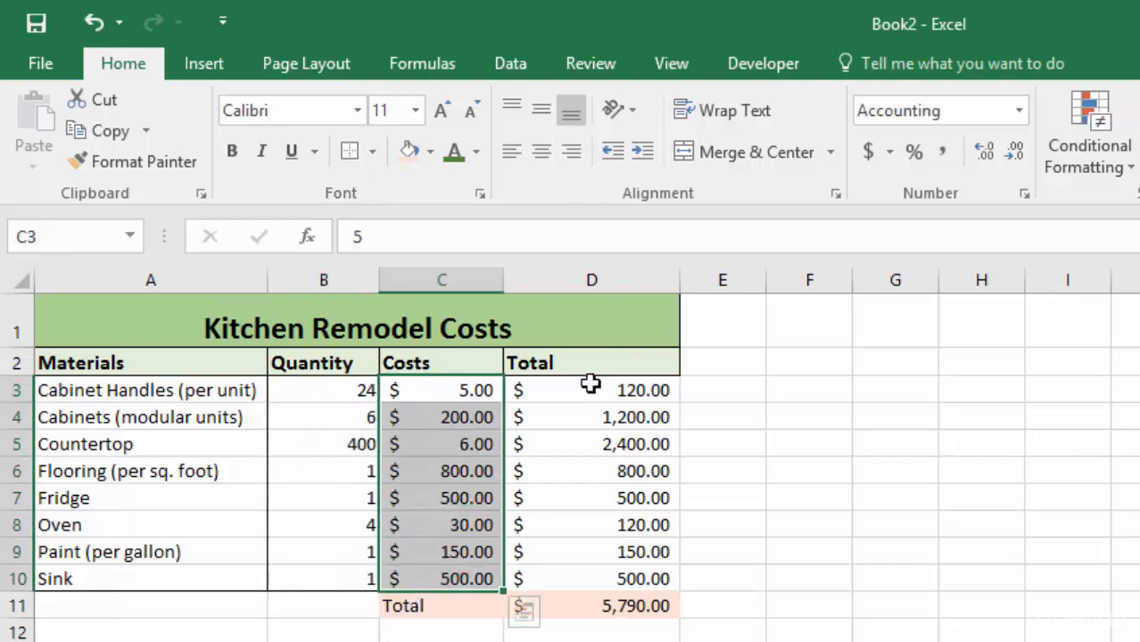
drag(590, 383, 583, 580)
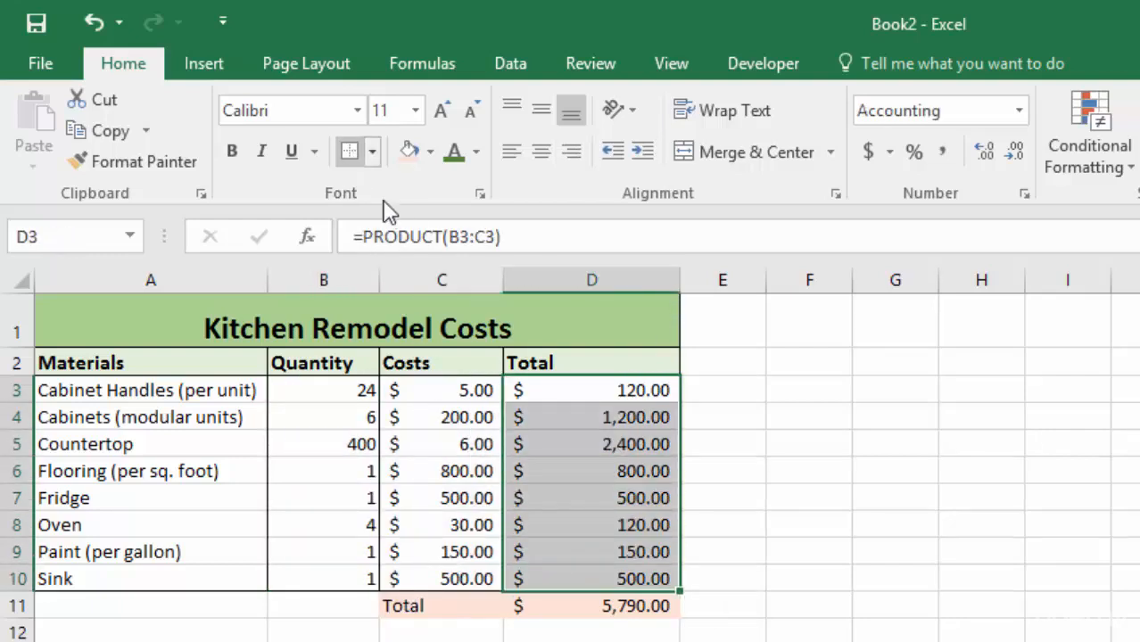
Step: Apply all borders to the Total label and amount cells C11:D11
drag(461, 608, 589, 607)
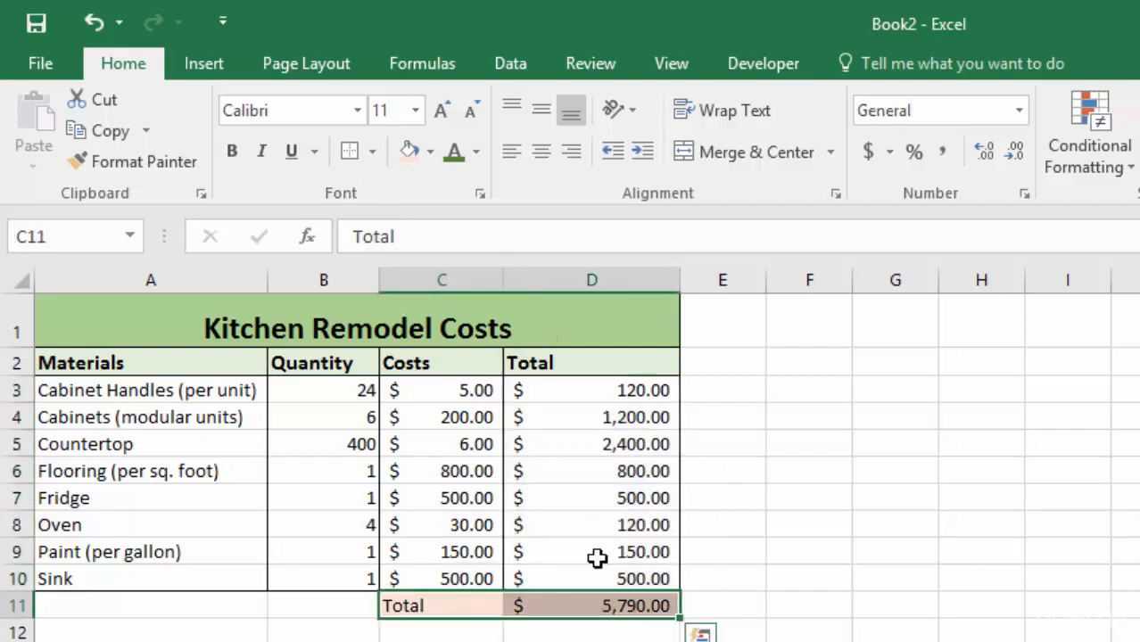
click(373, 152)
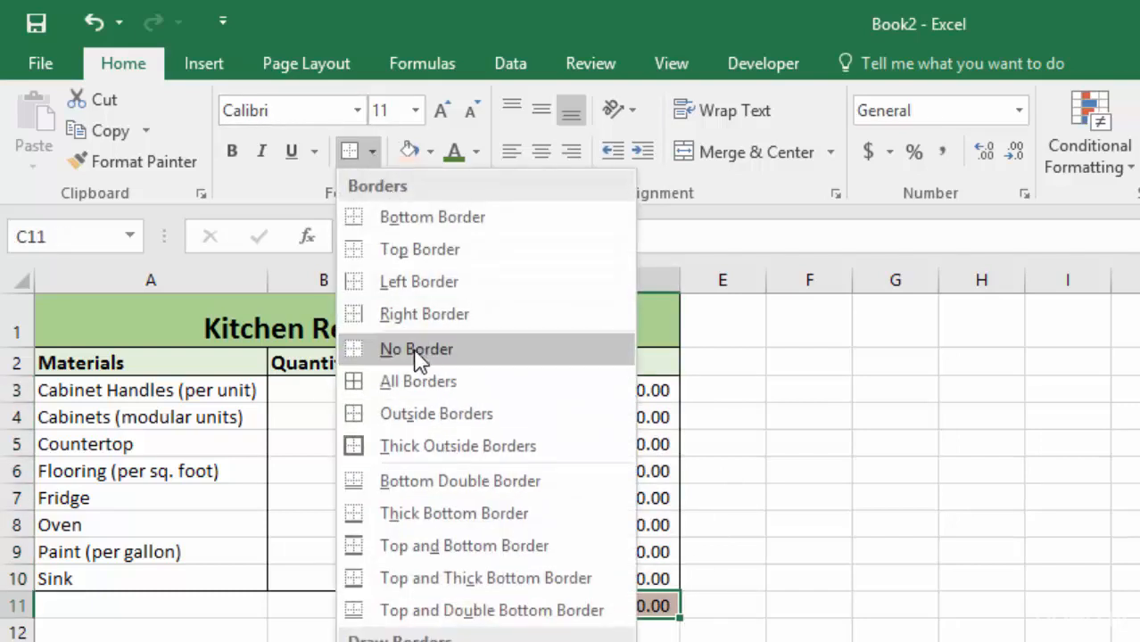
click(416, 384)
click(1028, 423)
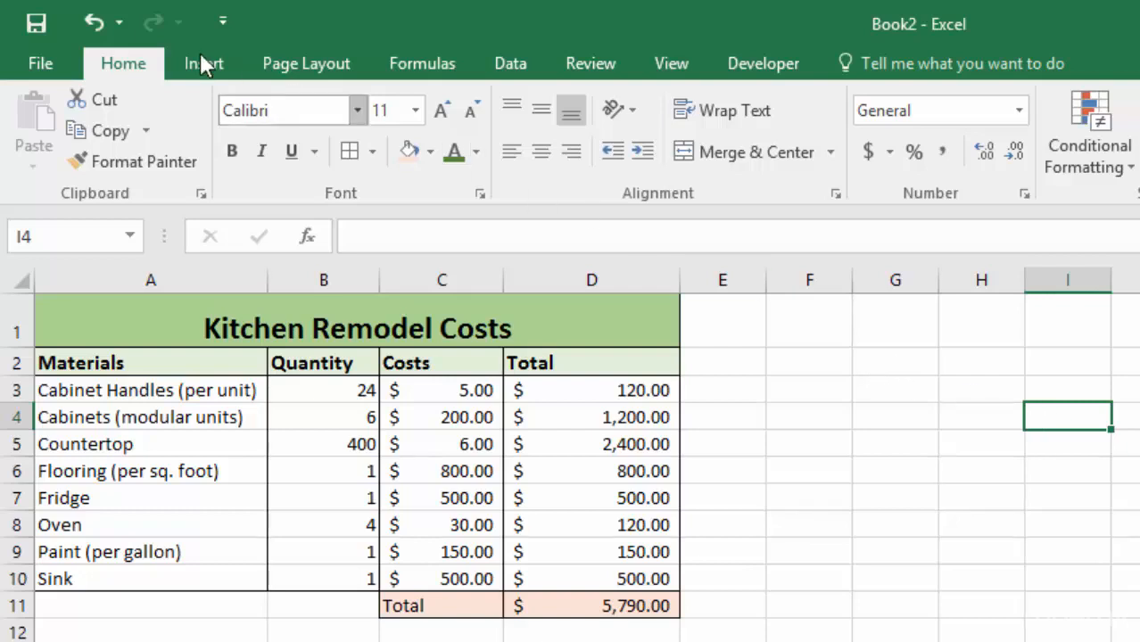
Step: Undo all the borders added to the title, headers, column entries and total cells
click(95, 27)
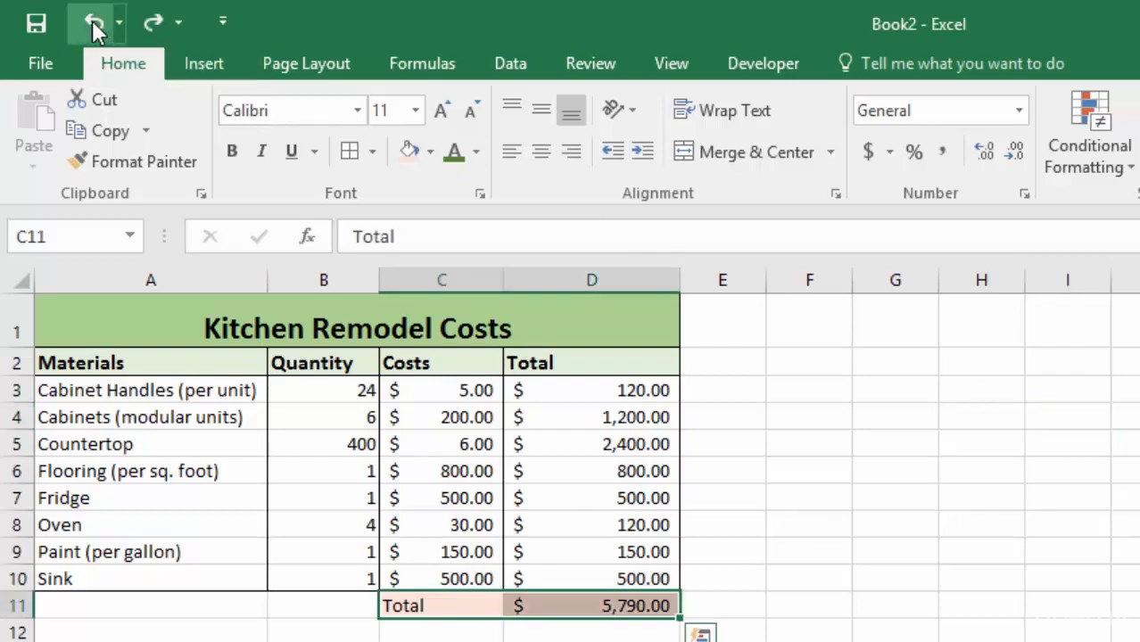
click(94, 27)
click(95, 27)
click(94, 27)
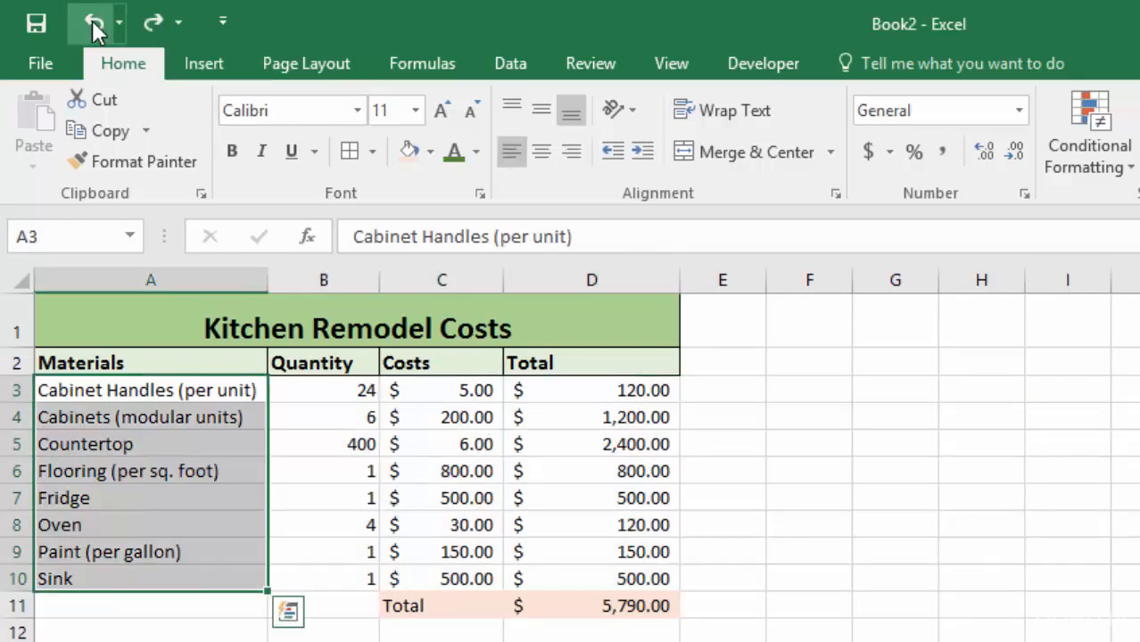
click(94, 27)
click(95, 27)
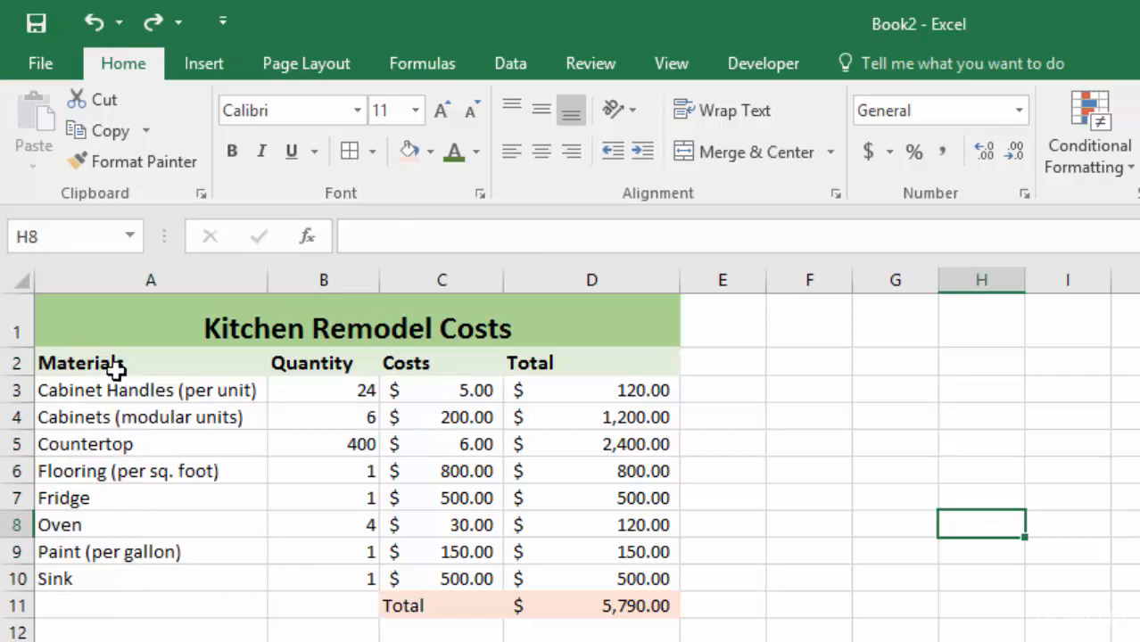
Step: Format A2:D10 as a table with headers, using the first black-and-grey banded light table style
drag(114, 364, 629, 576)
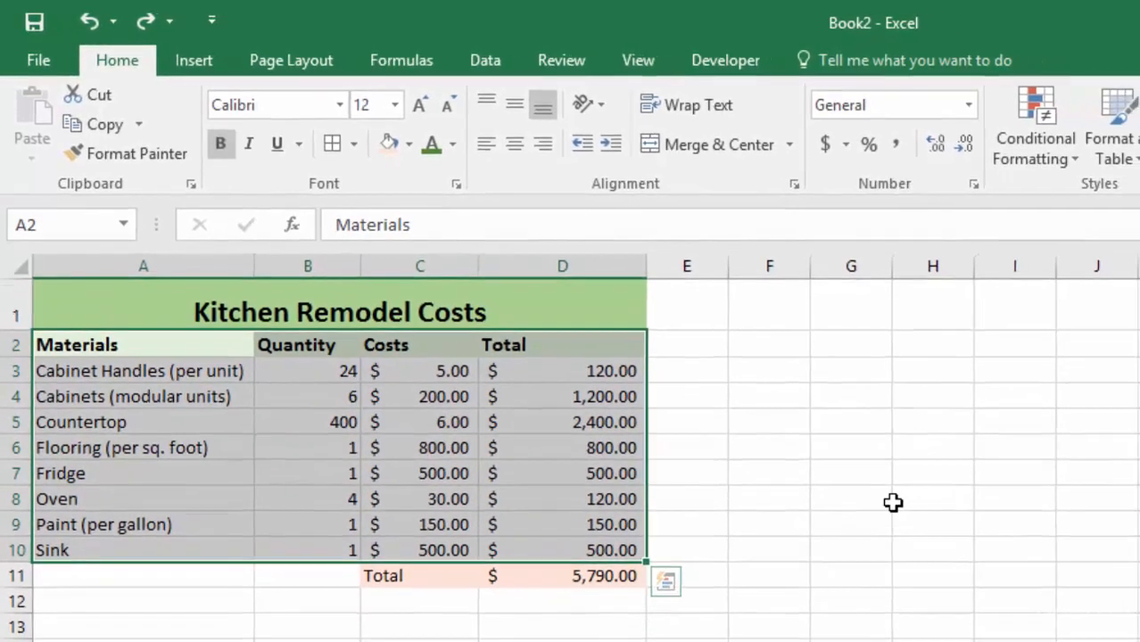
click(1087, 136)
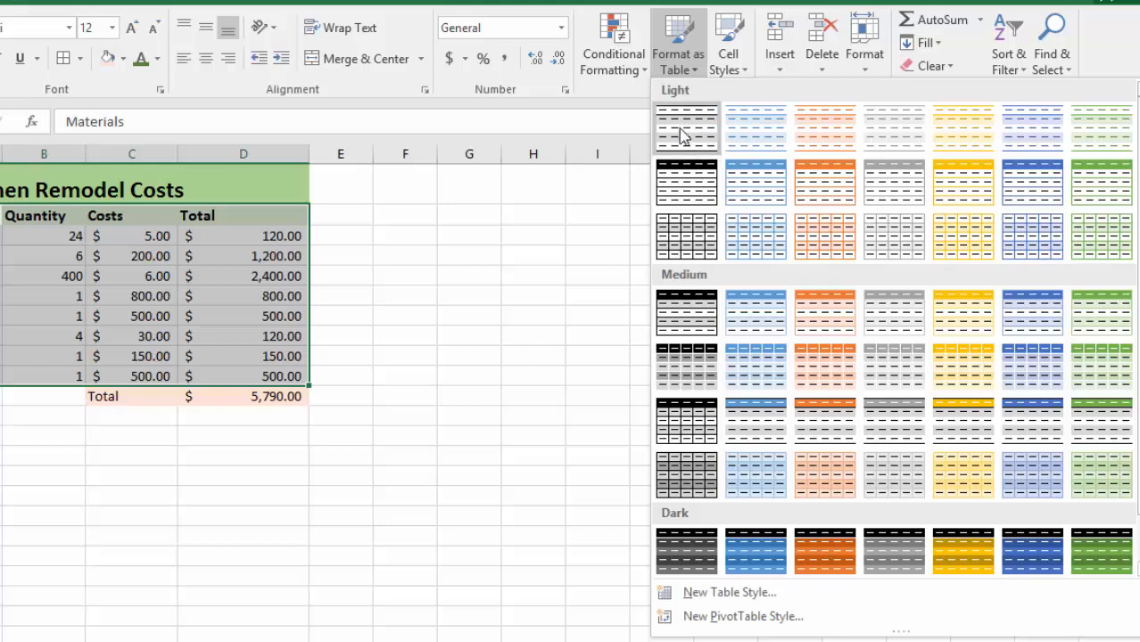
key(Escape)
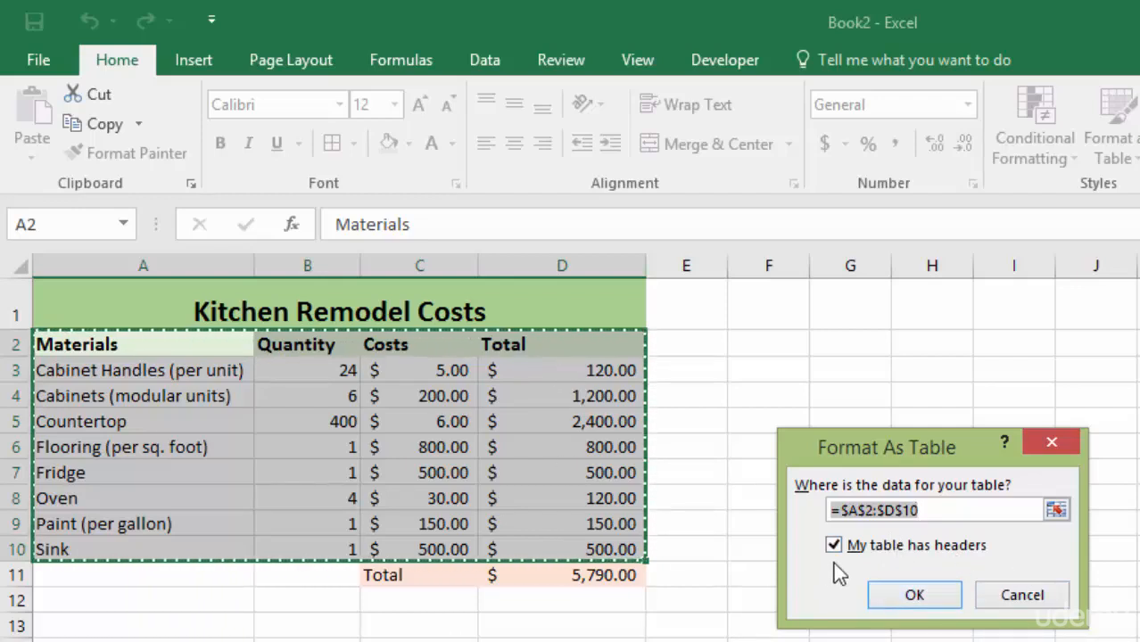
click(936, 600)
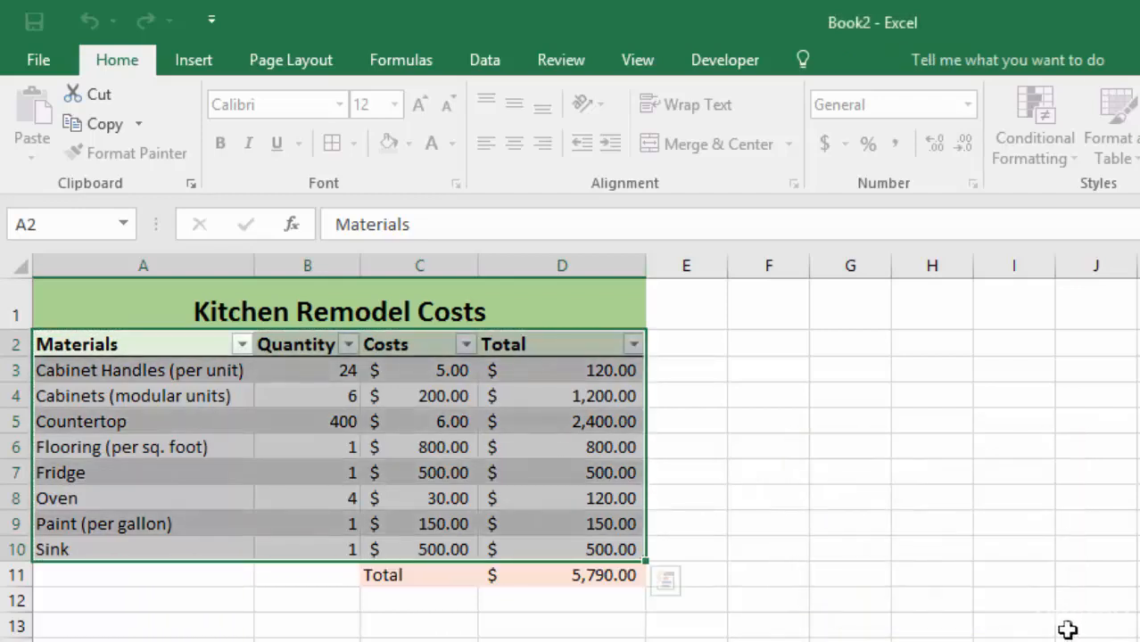
click(893, 447)
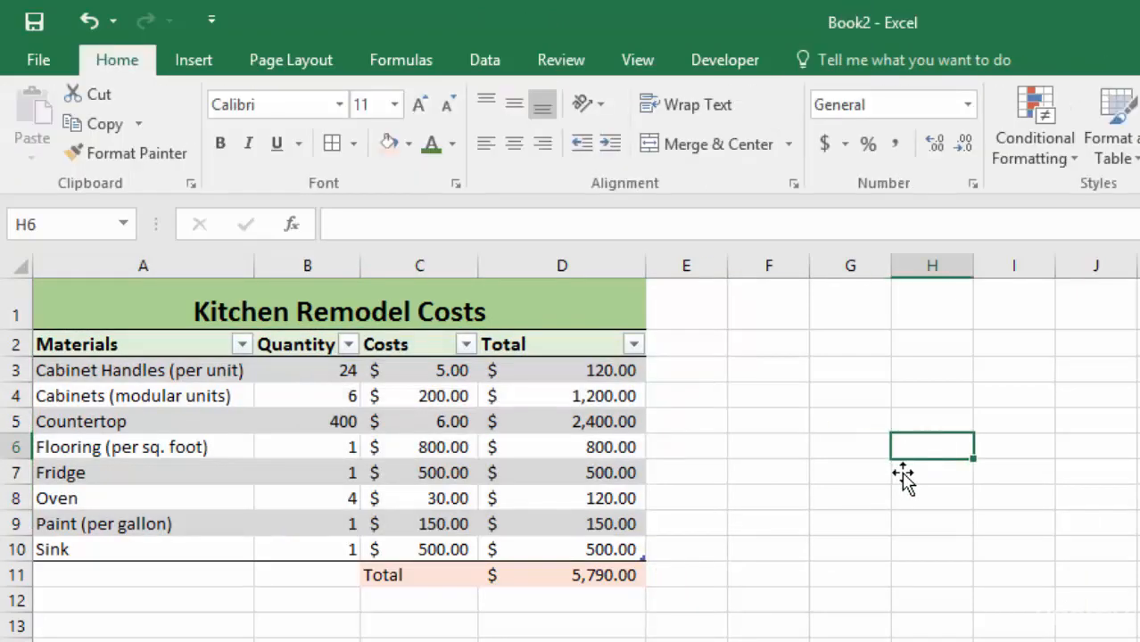
Step: Look at the sorting and filtering options of the Materials column
click(242, 345)
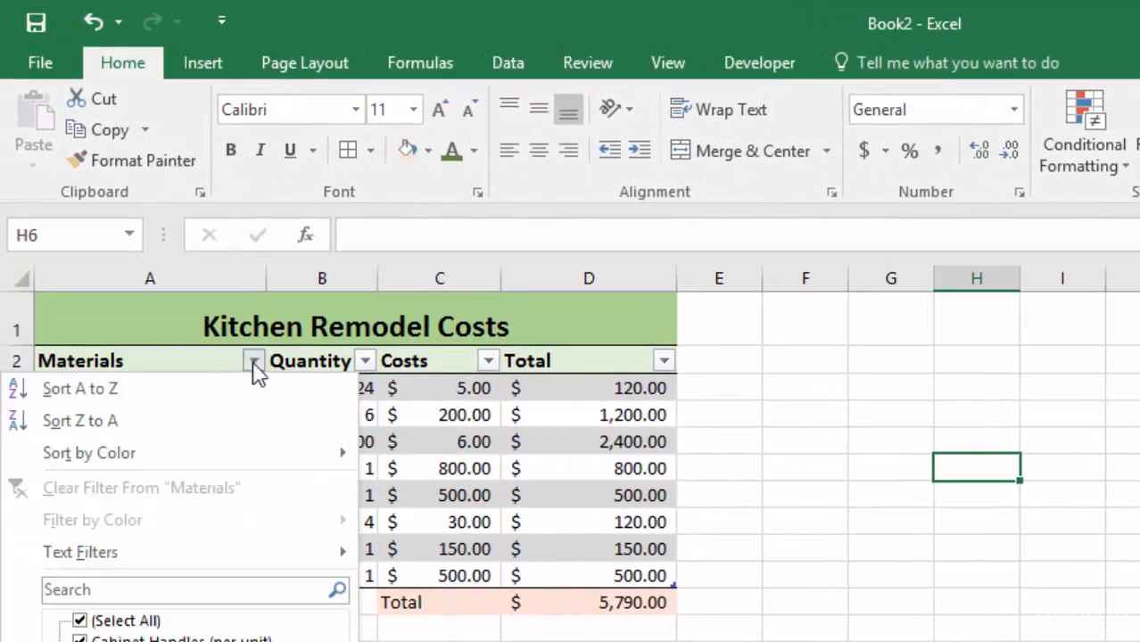
click(255, 360)
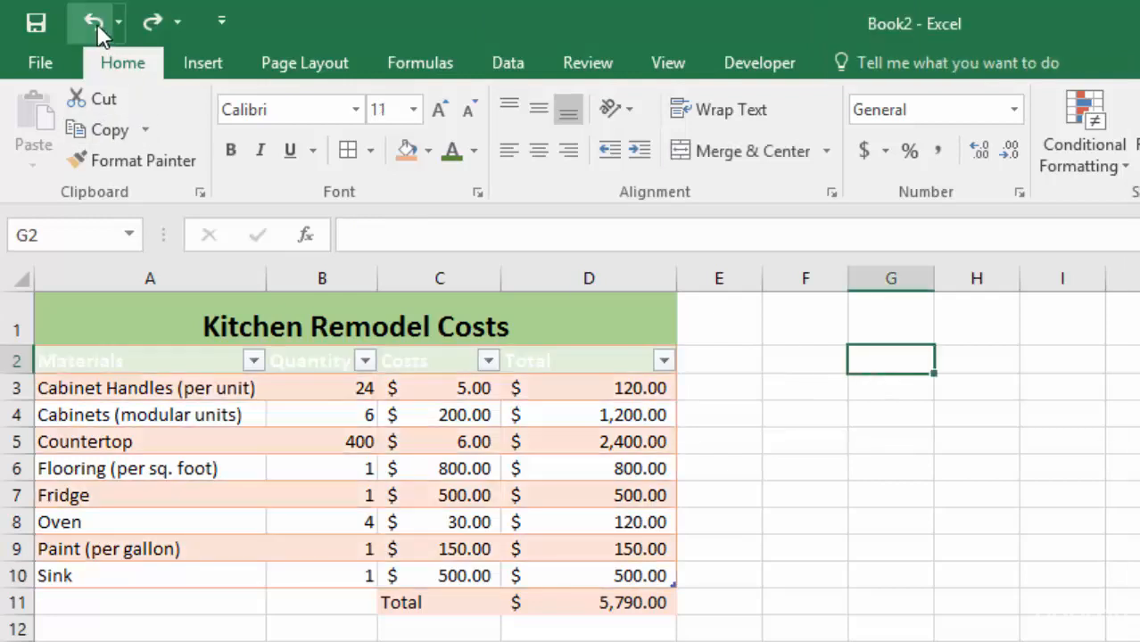
Step: Undo the orange table style and the table formatting of A2:D10
click(94, 22)
click(93, 22)
click(897, 357)
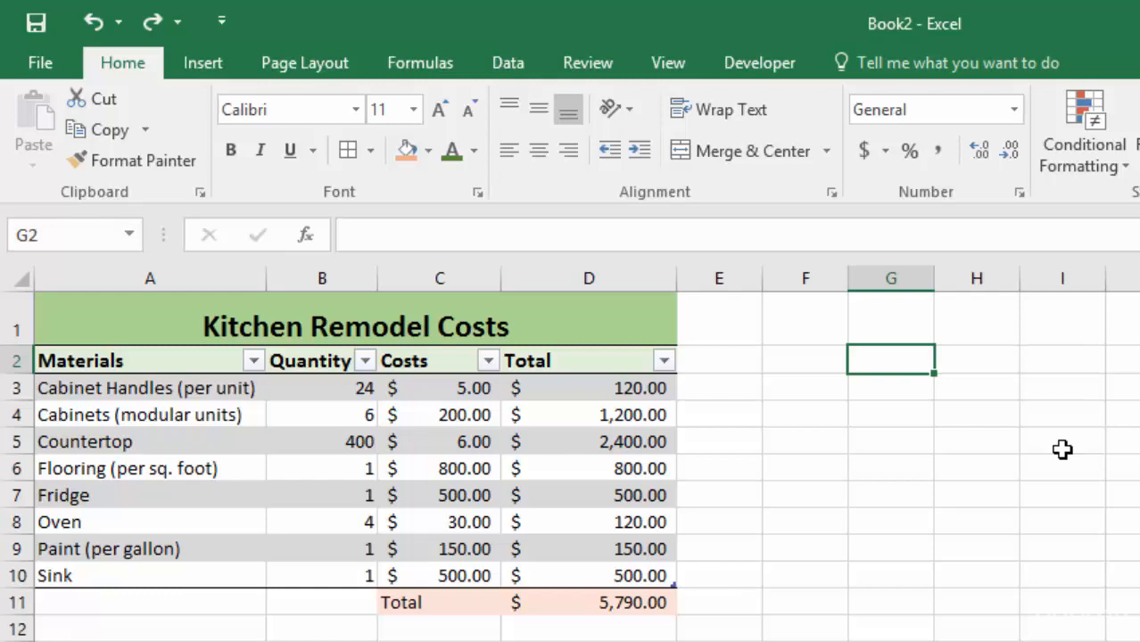
click(93, 23)
click(876, 393)
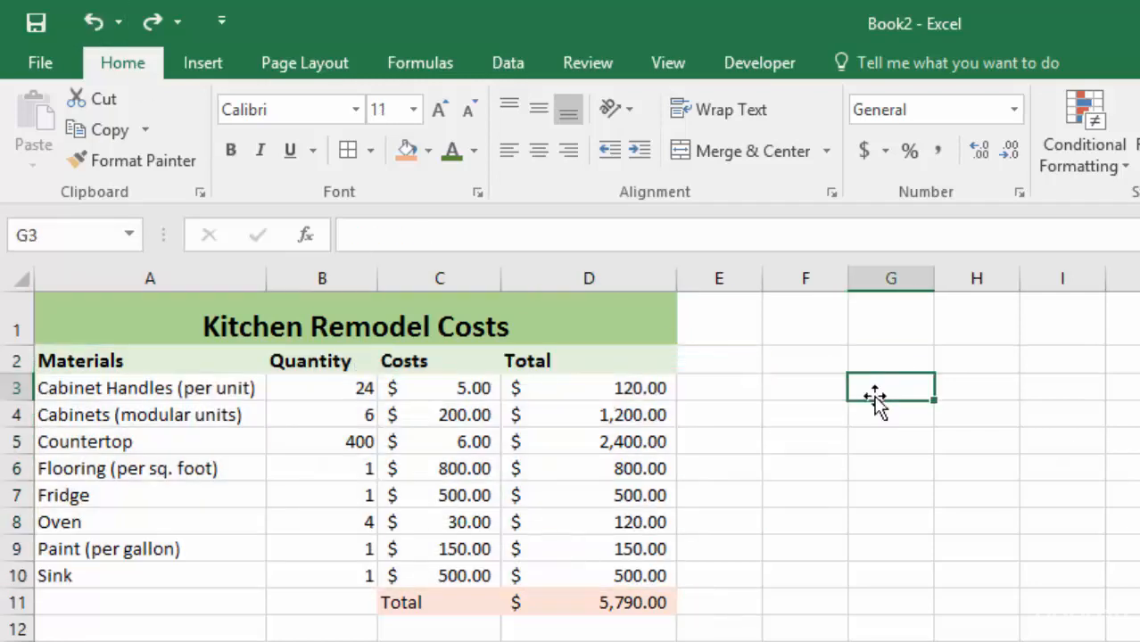